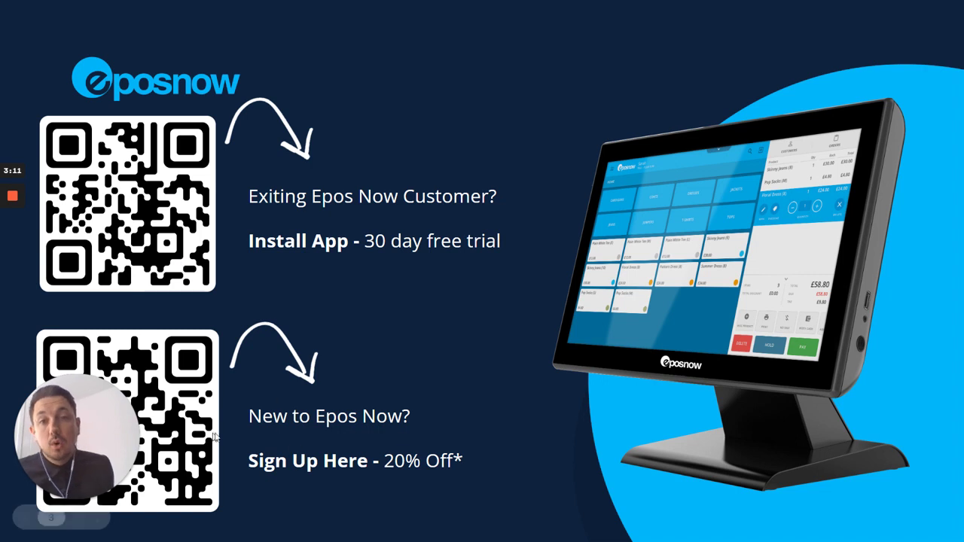
{"action": "left_click_drag", "start_coordinate": [162, 420], "coordinate": [738, 410]}
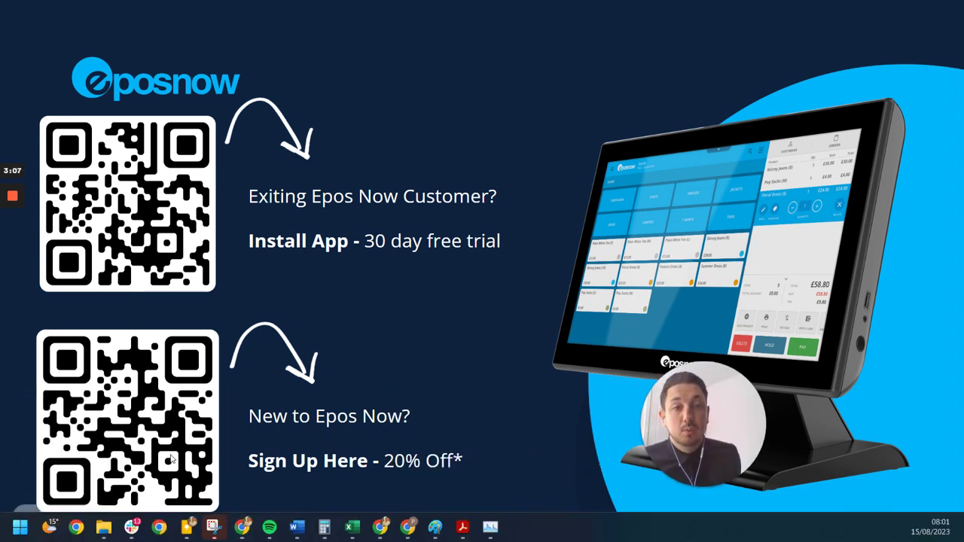
{"action": "left_click_drag", "start_coordinate": [697, 422], "coordinate": [867, 421]}
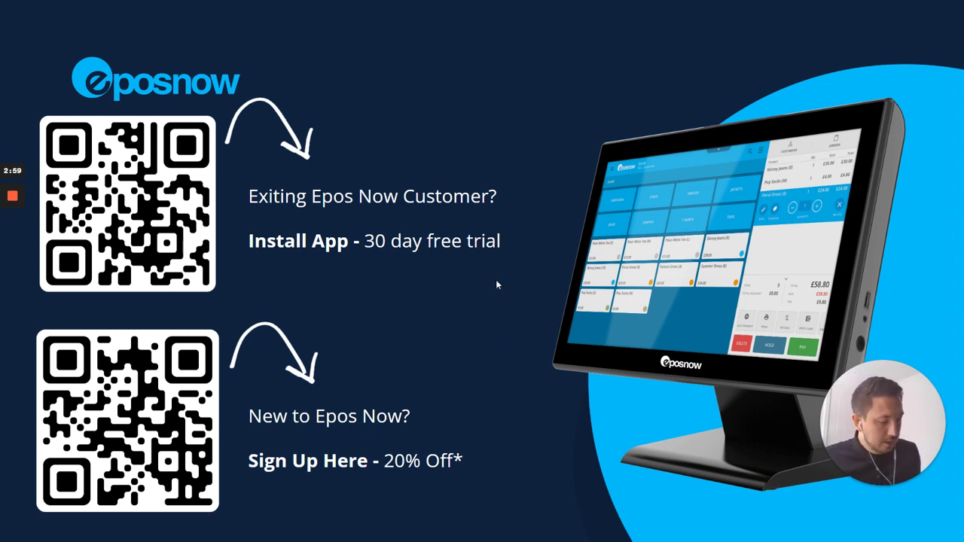
Step: Switch to the Epos Now Back Office in the browser and examine the organisation structure chart in the Location Areas setup
{"action": "key", "text": "alt+Tab"}
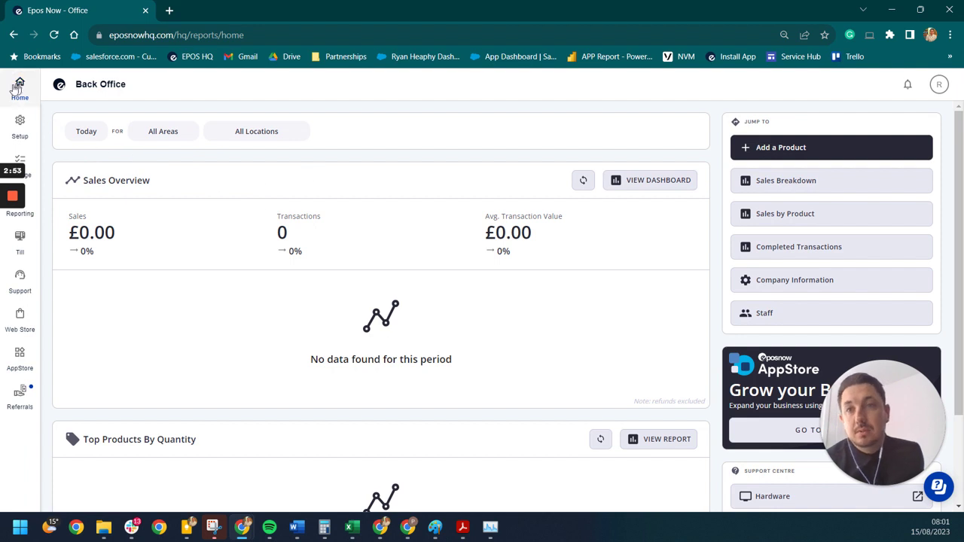
{"action": "left_click", "coordinate": [22, 124]}
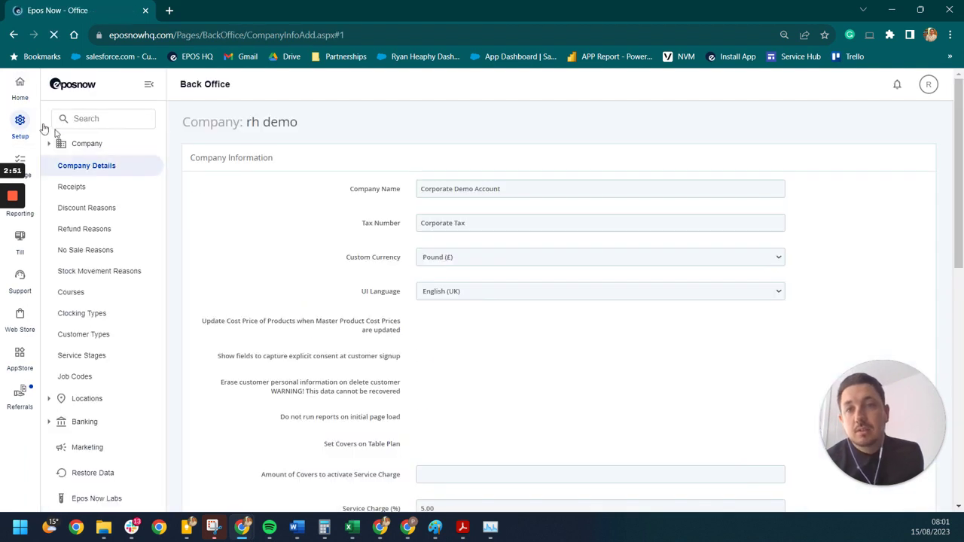
{"action": "scroll", "coordinate": [399, 311], "scroll_direction": "down", "scroll_amount": 2}
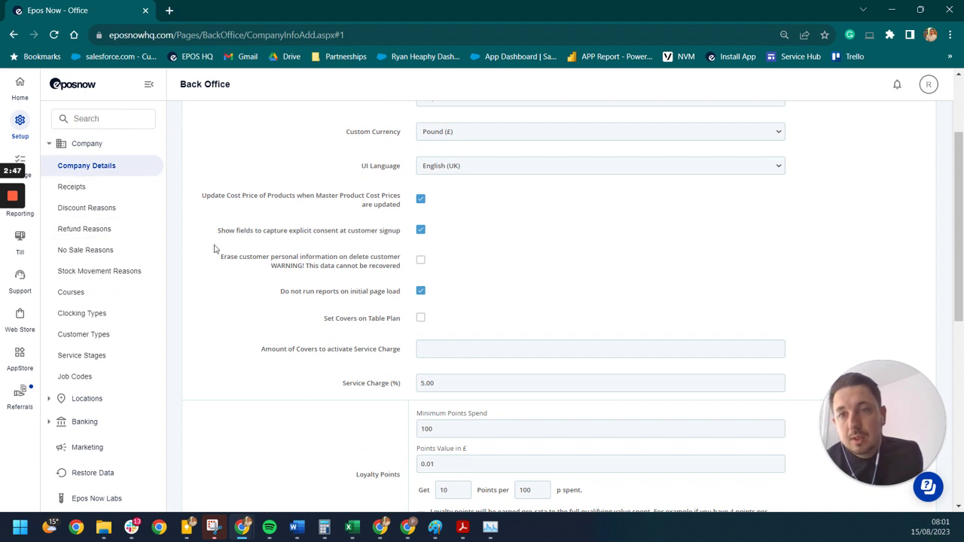
{"action": "left_click", "coordinate": [89, 400]}
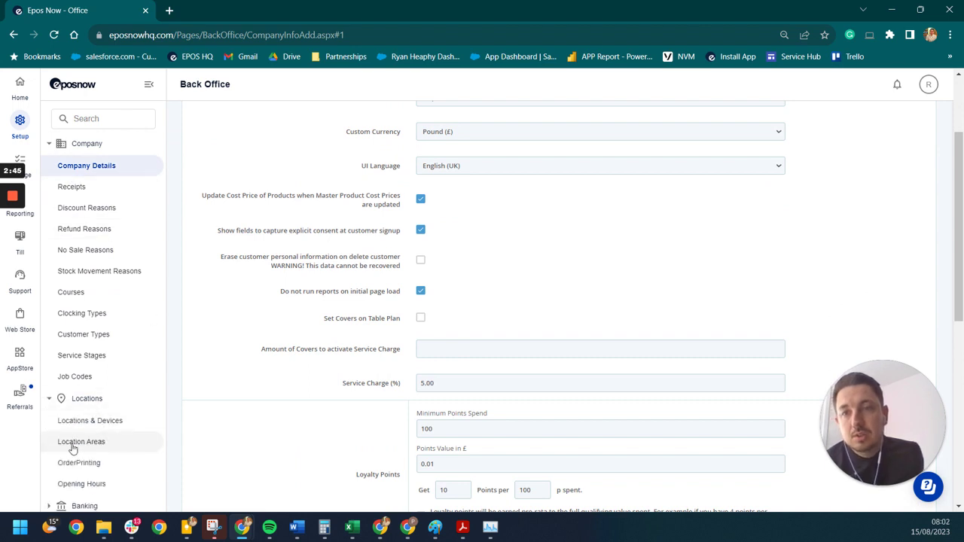
{"action": "left_click", "coordinate": [100, 447]}
{"action": "scroll", "coordinate": [329, 390], "scroll_direction": "down", "scroll_amount": 10}
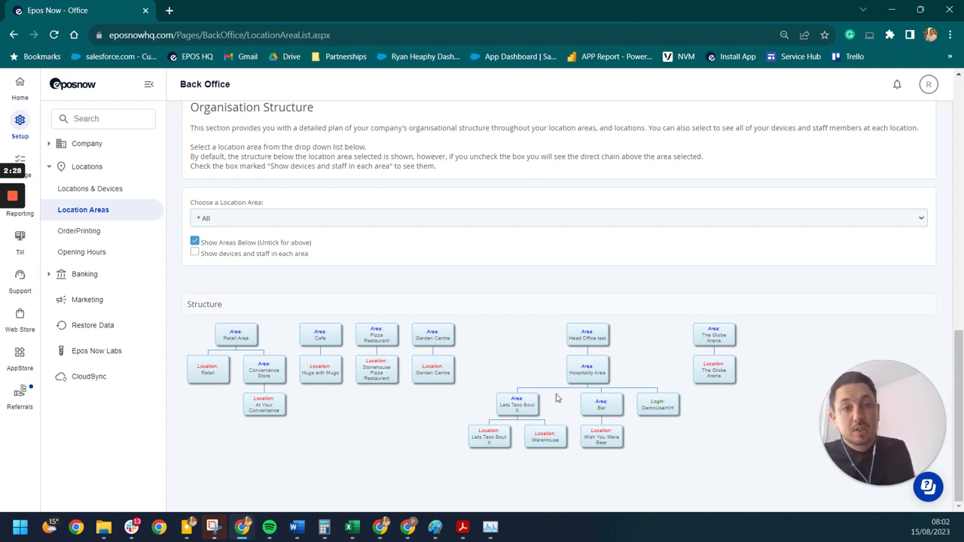
Step: Open the details of the Bar product group and examine its assigned categories and products
{"action": "left_click", "coordinate": [29, 158]}
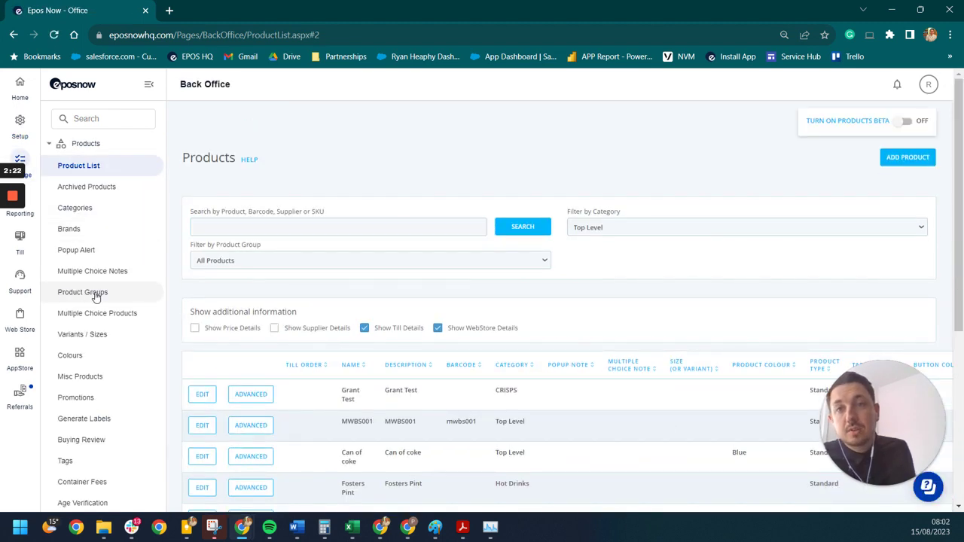
{"action": "left_click", "coordinate": [96, 295]}
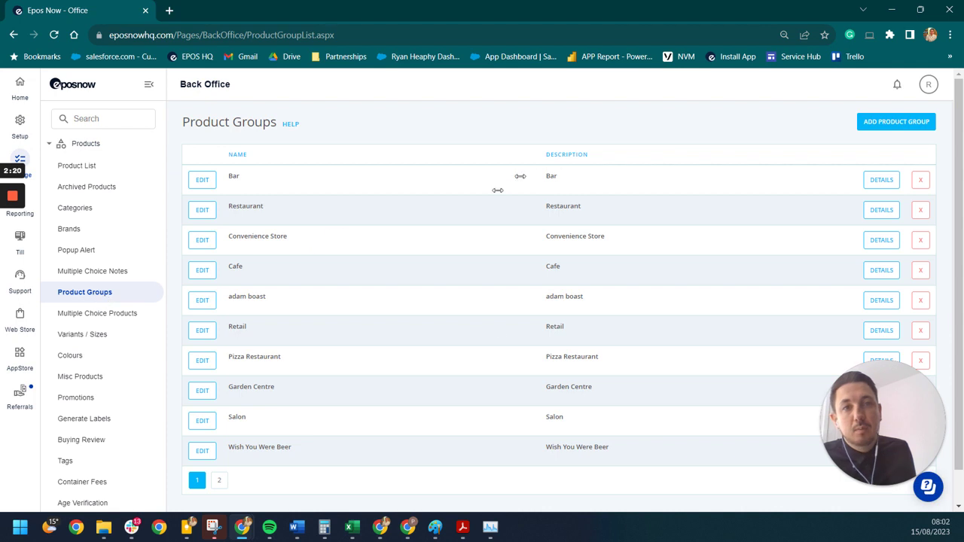
{"action": "left_click", "coordinate": [890, 186]}
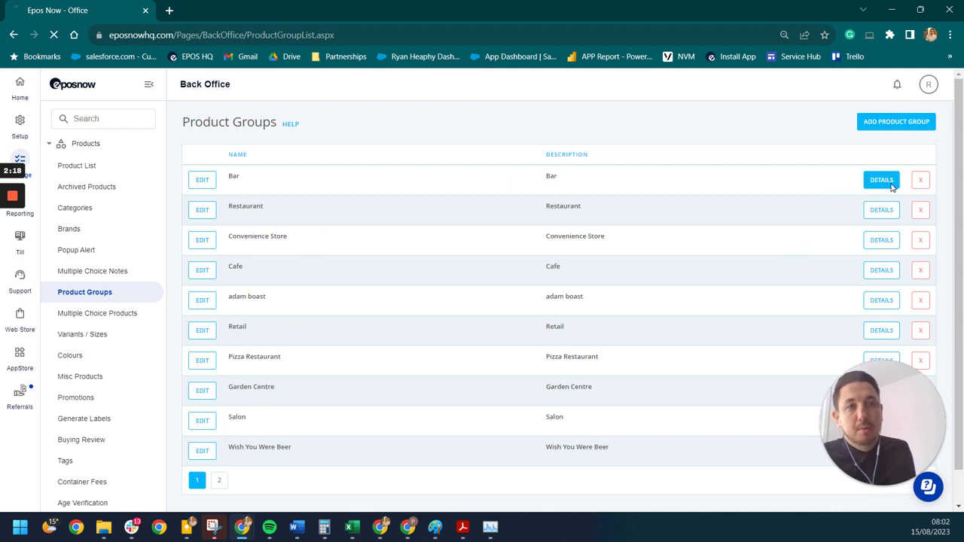
{"action": "scroll", "coordinate": [728, 191], "scroll_direction": "down", "scroll_amount": 3}
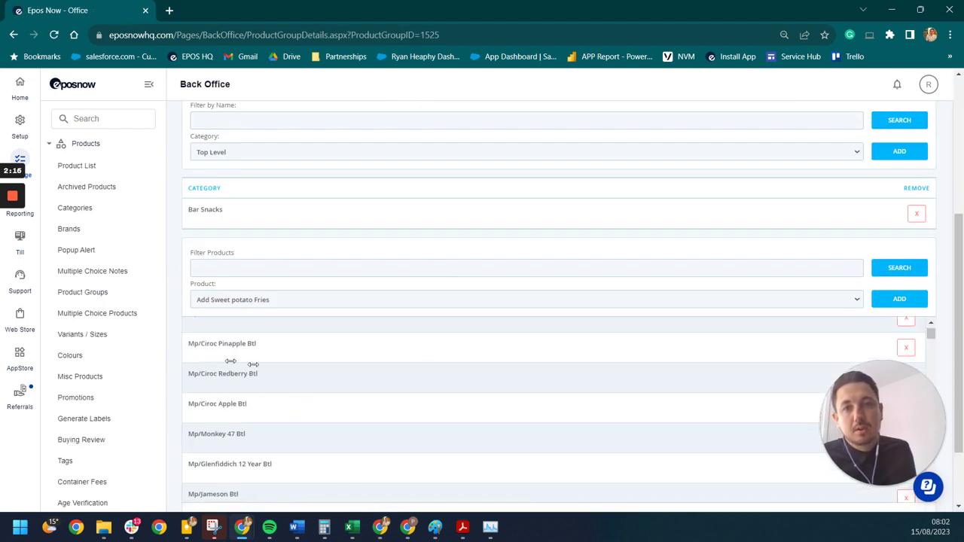
{"action": "scroll", "coordinate": [253, 365], "scroll_direction": "down", "scroll_amount": 5}
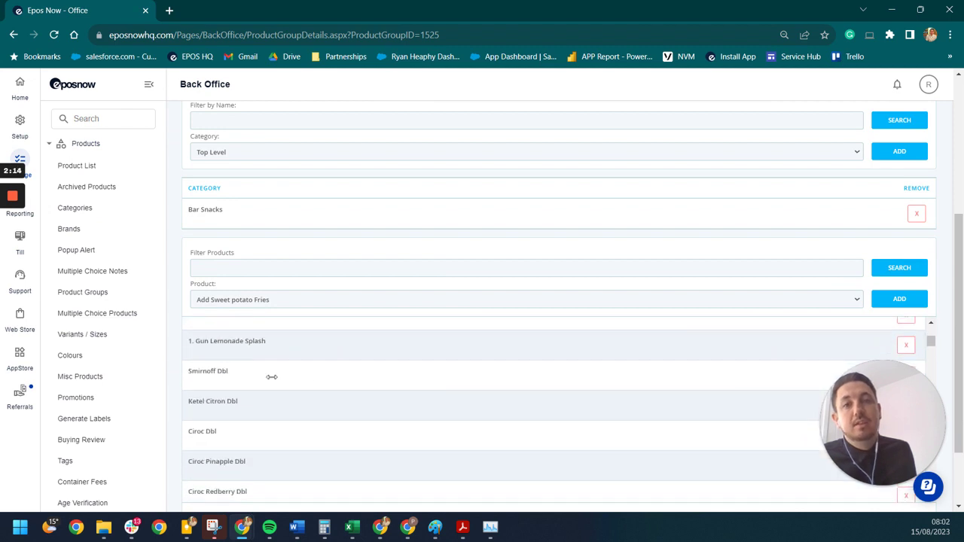
{"action": "scroll", "coordinate": [271, 377], "scroll_direction": "down", "scroll_amount": 3}
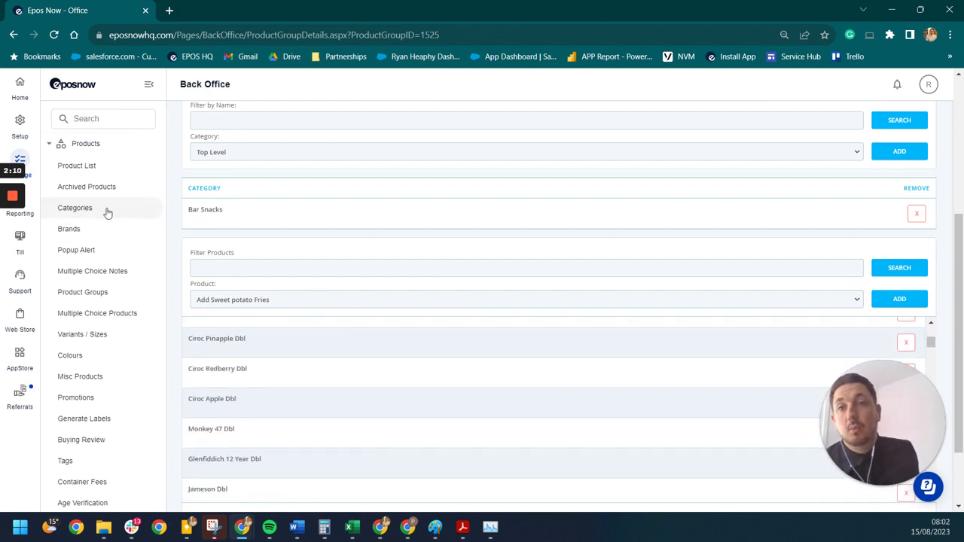
Step: Go to page 6 of the product list and open the advanced settings of RHS Sweet Corn Mirai
{"action": "left_click", "coordinate": [47, 166]}
{"action": "scroll", "coordinate": [339, 290], "scroll_direction": "down", "scroll_amount": 2}
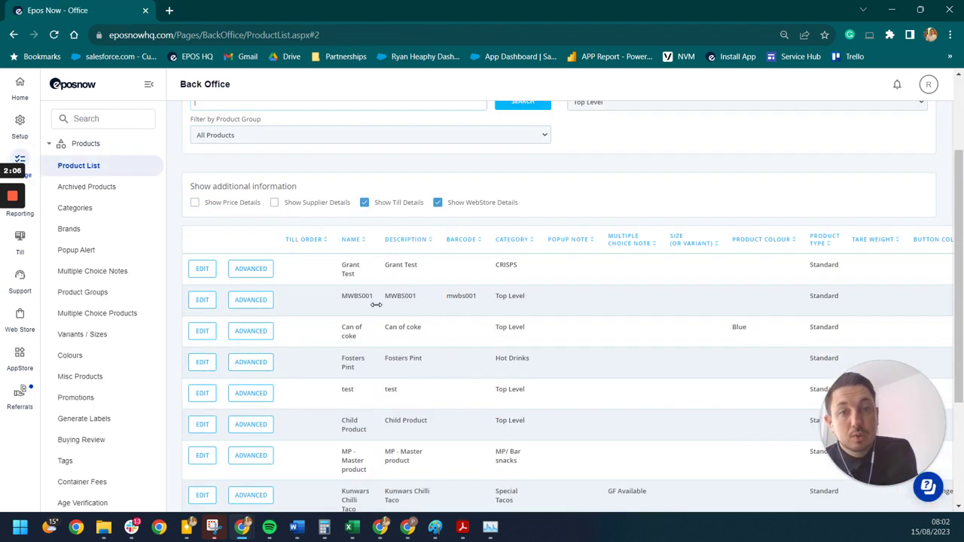
{"action": "scroll", "coordinate": [377, 305], "scroll_direction": "down", "scroll_amount": 3}
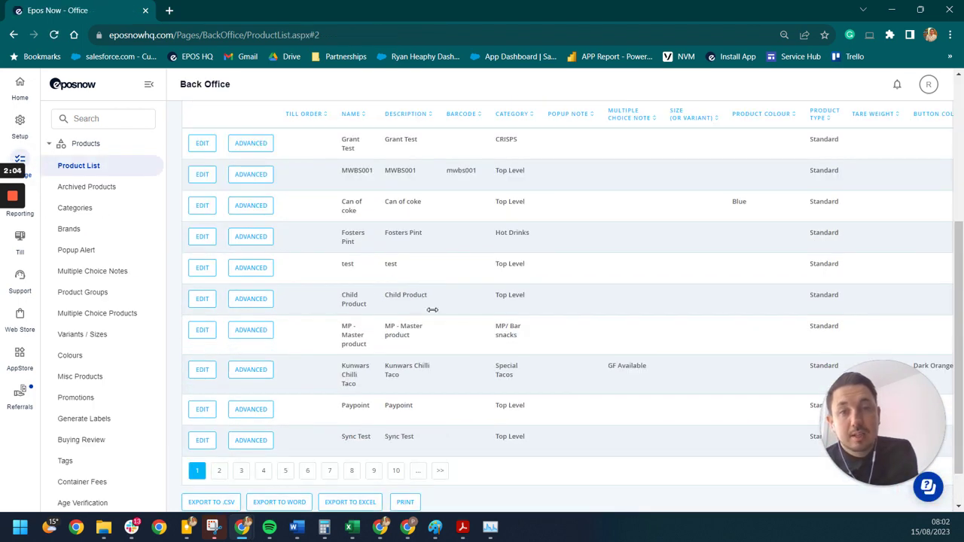
{"action": "left_click", "coordinate": [309, 474]}
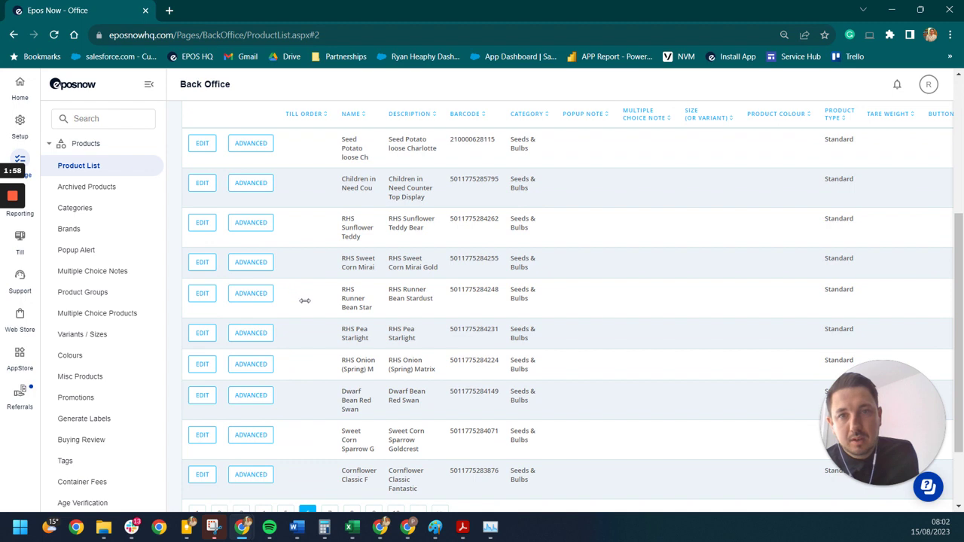
{"action": "left_click", "coordinate": [257, 271]}
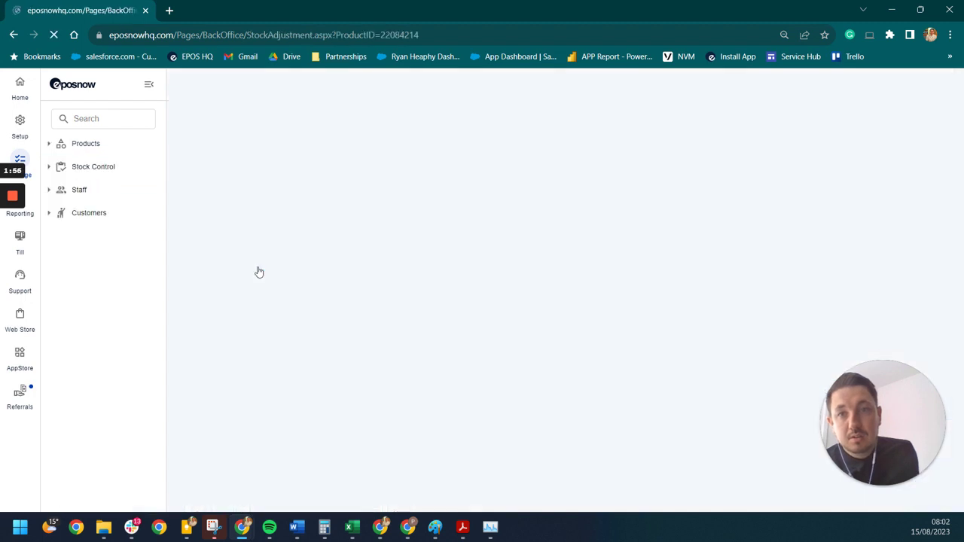
Step: Select Cafe as the location area in the product's Location Area Specific Prices section
{"action": "scroll", "coordinate": [367, 298], "scroll_direction": "down", "scroll_amount": 15}
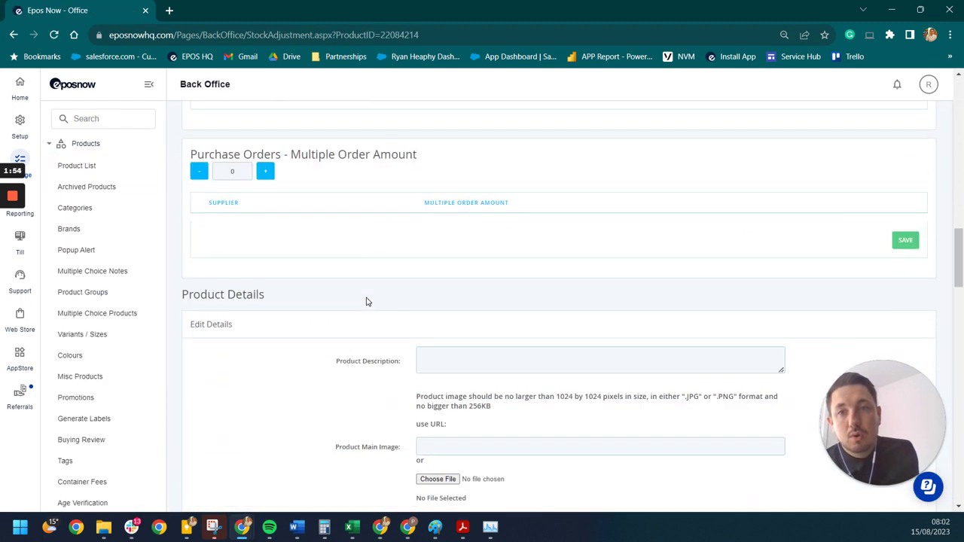
{"action": "scroll", "coordinate": [367, 302], "scroll_direction": "down", "scroll_amount": 10}
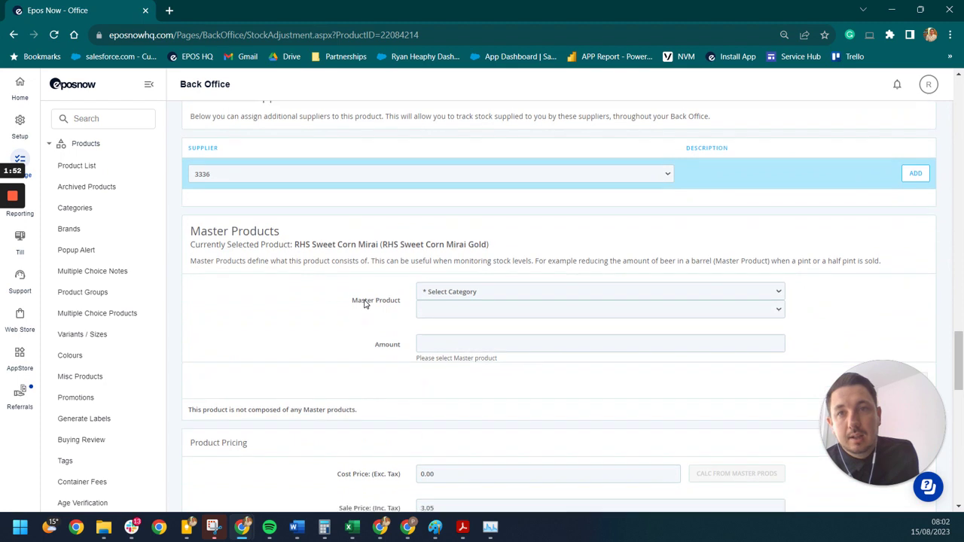
{"action": "scroll", "coordinate": [365, 303], "scroll_direction": "down", "scroll_amount": 15}
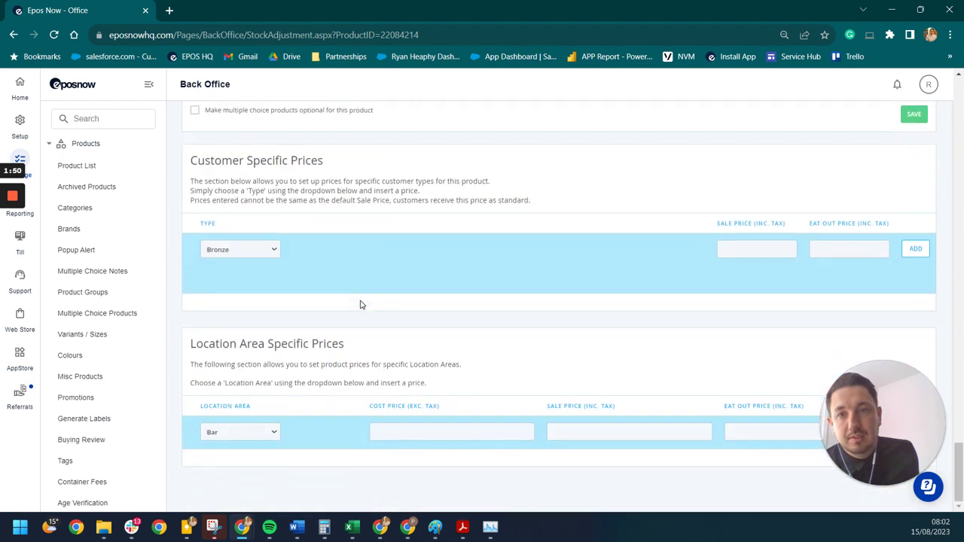
{"action": "left_click", "coordinate": [246, 437]}
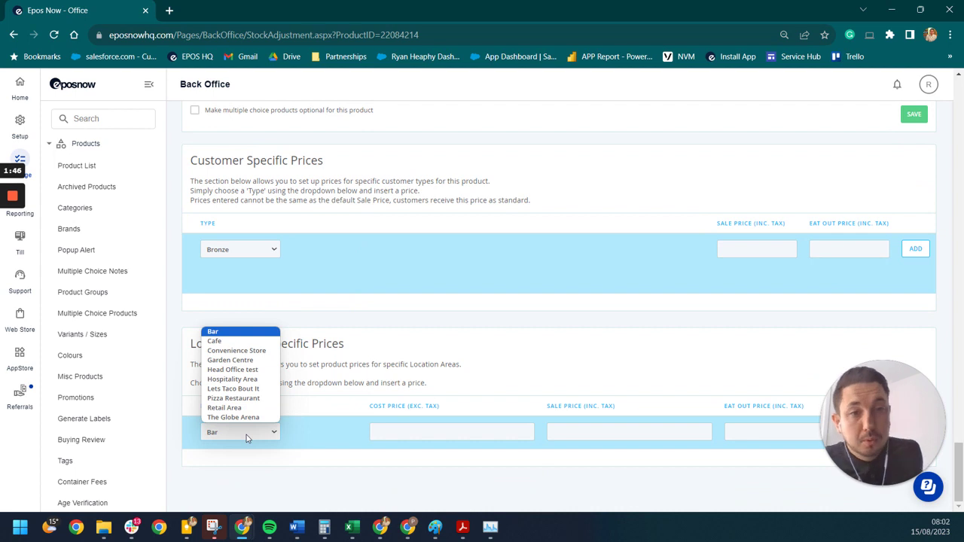
{"action": "left_click", "coordinate": [246, 346]}
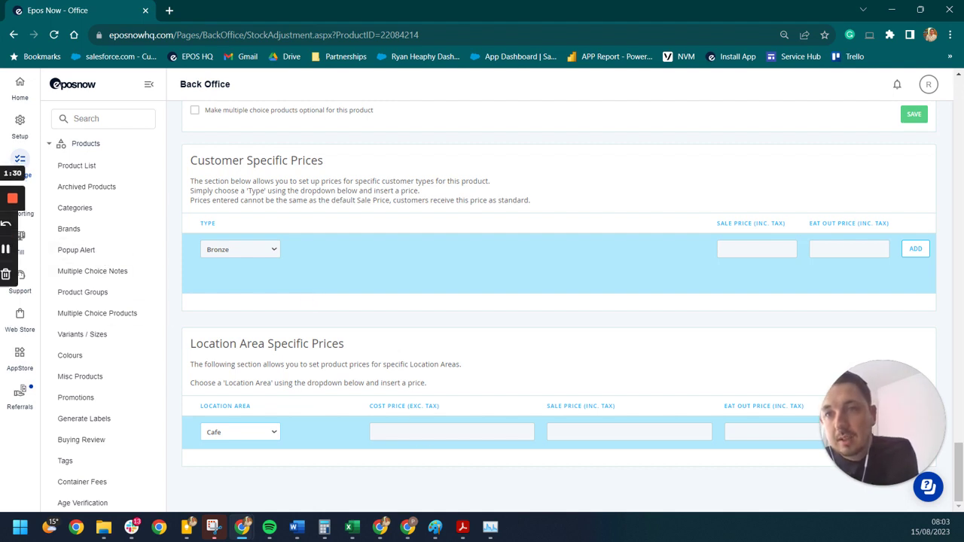
Step: Open the All Locations reporting dashboard and apply a Hospitality Area filter to it
{"action": "left_click", "coordinate": [28, 217]}
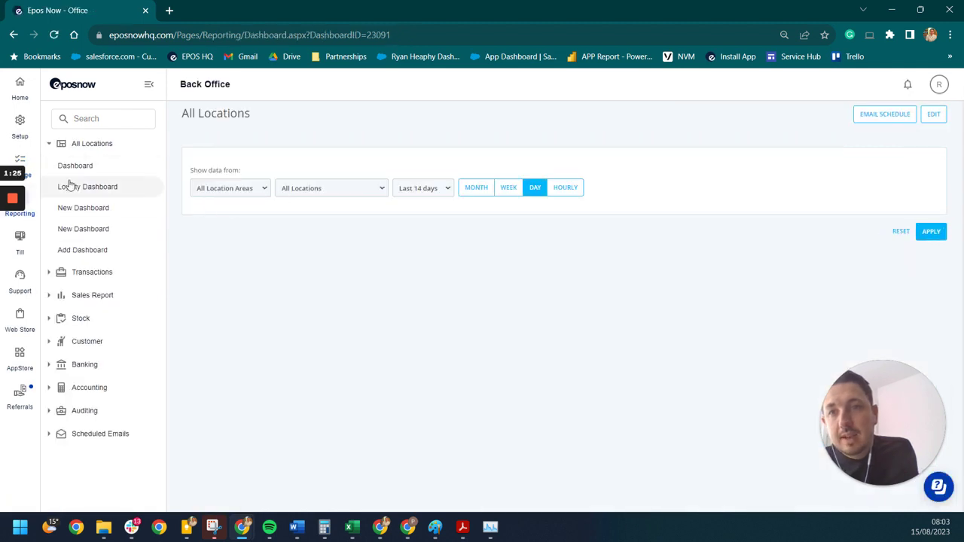
{"action": "left_click", "coordinate": [260, 189]}
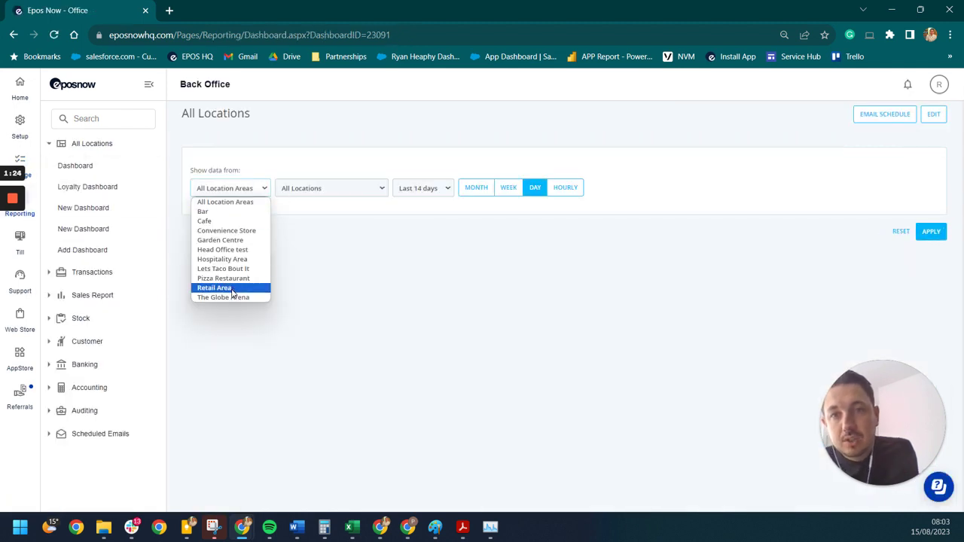
{"action": "left_click", "coordinate": [245, 261]}
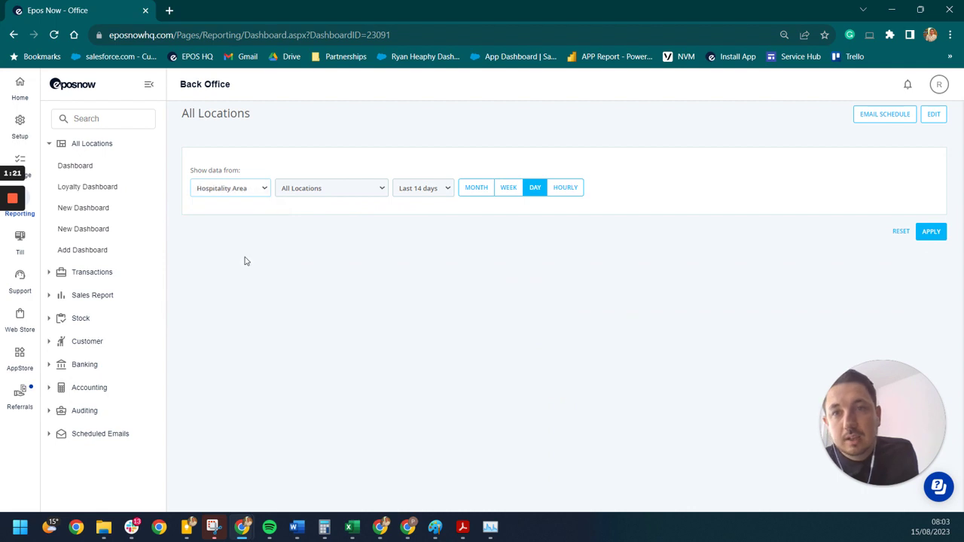
{"action": "left_click", "coordinate": [933, 234]}
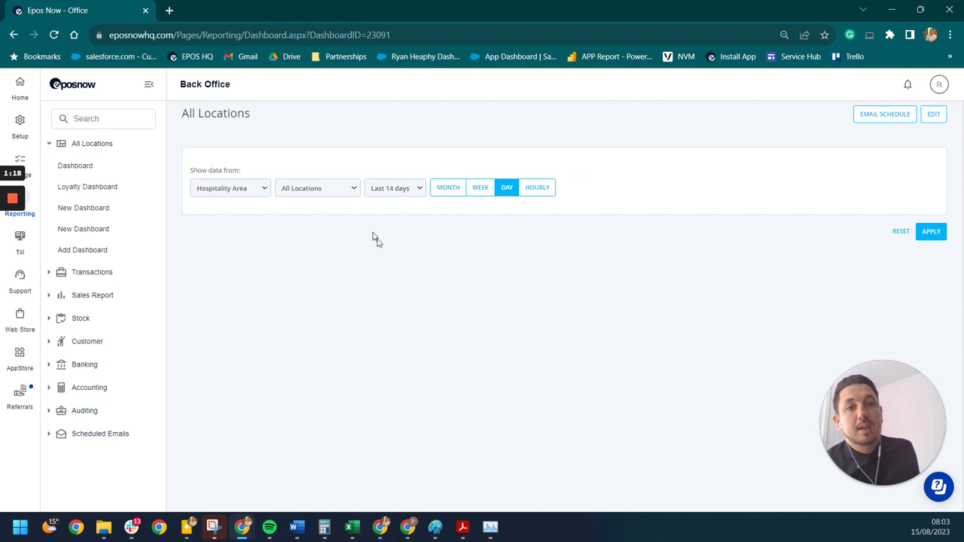
Step: Change the dashboard's location area filter to Convenience Store
{"action": "left_click", "coordinate": [247, 191]}
{"action": "left_click", "coordinate": [392, 226]}
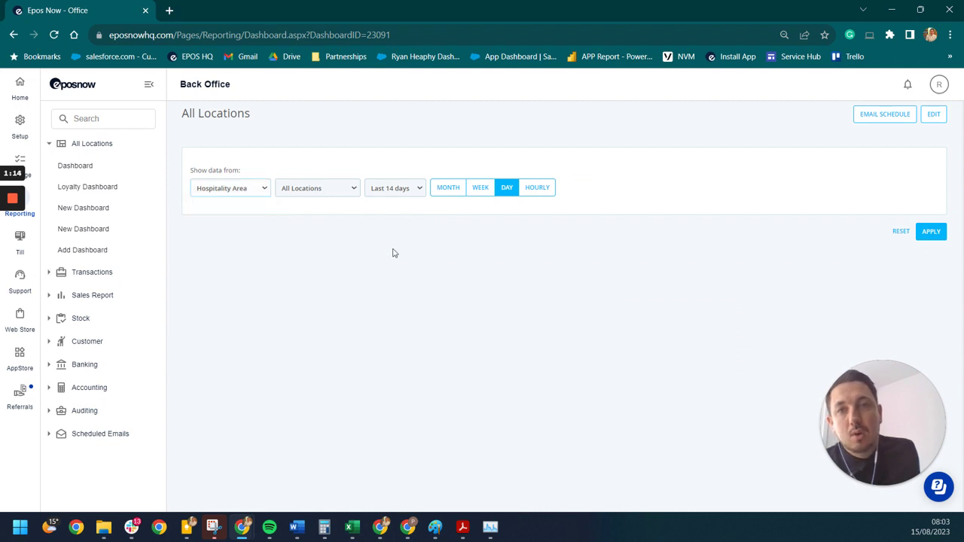
{"action": "left_click", "coordinate": [240, 195]}
{"action": "left_click", "coordinate": [229, 232]}
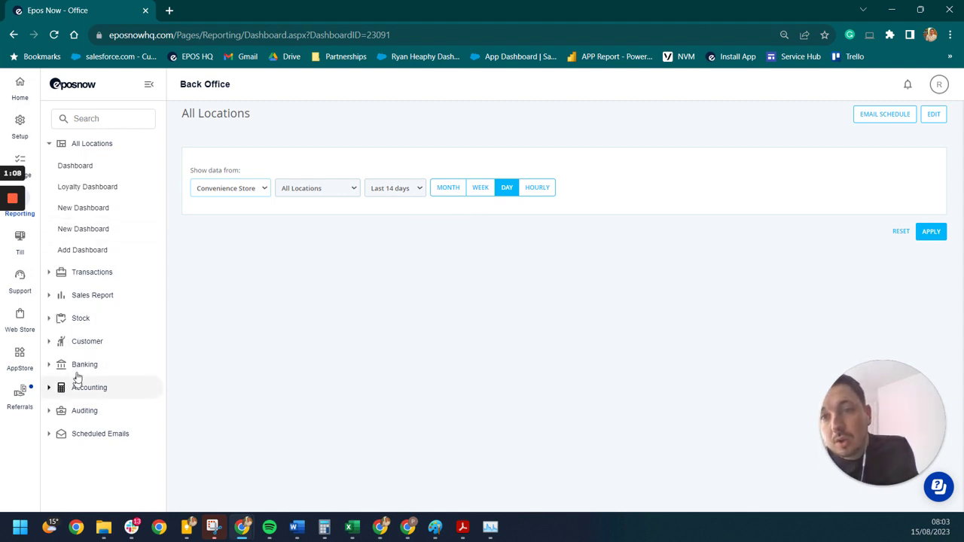
Step: Review the Location Areas organisation structure again and return to the slide with the Epos Now QR codes
{"action": "left_click", "coordinate": [22, 132]}
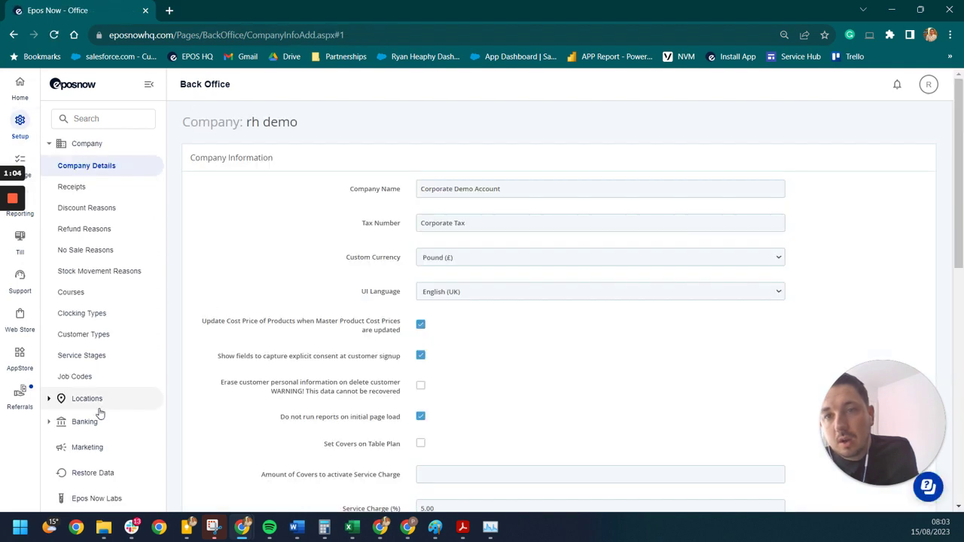
{"action": "left_click", "coordinate": [95, 404]}
{"action": "left_click", "coordinate": [90, 446]}
{"action": "scroll", "coordinate": [367, 412], "scroll_direction": "down", "scroll_amount": 9}
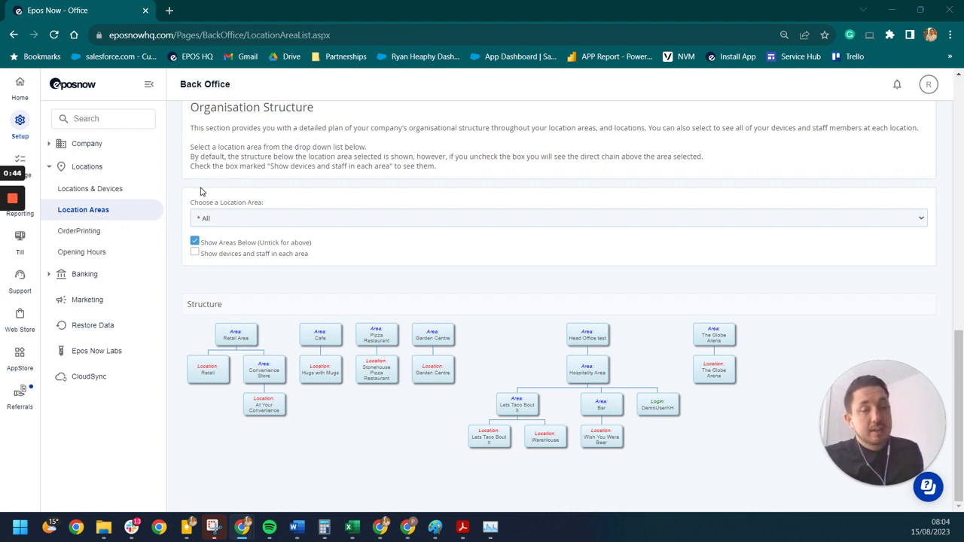
{"action": "key", "text": "alt+Tab"}
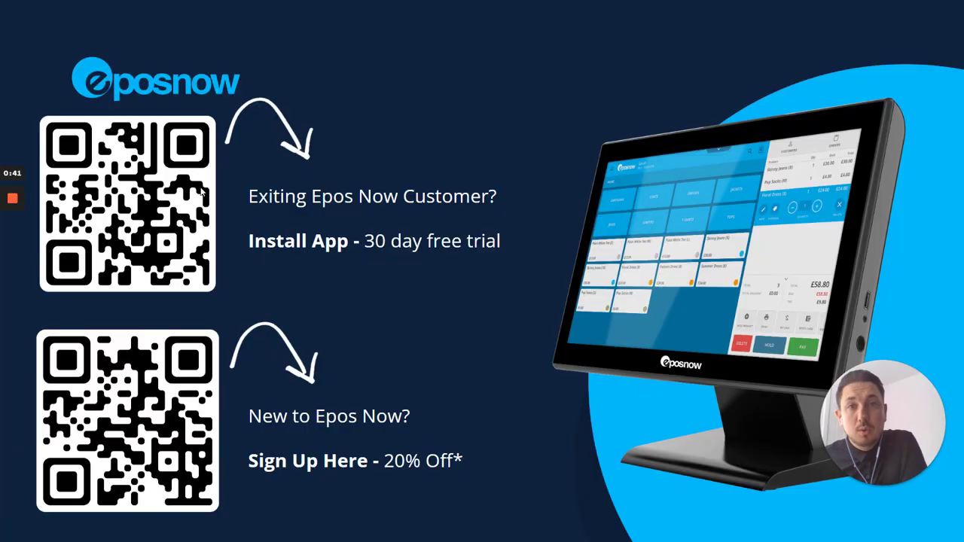